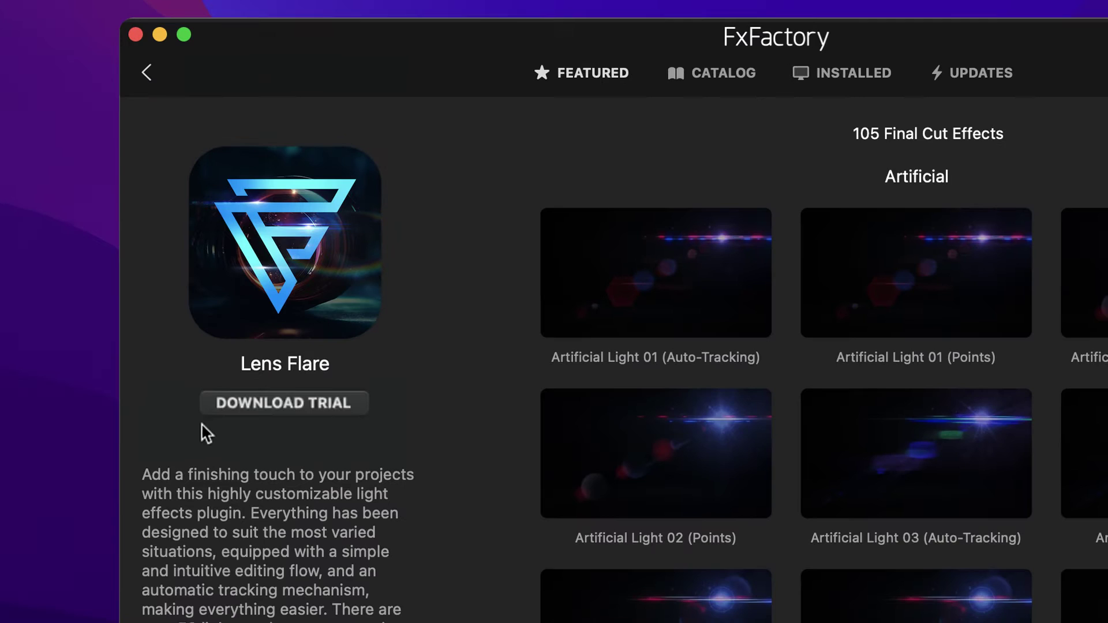
Start the FxFactory download of the Lens Flare plugin trial
click(361, 405)
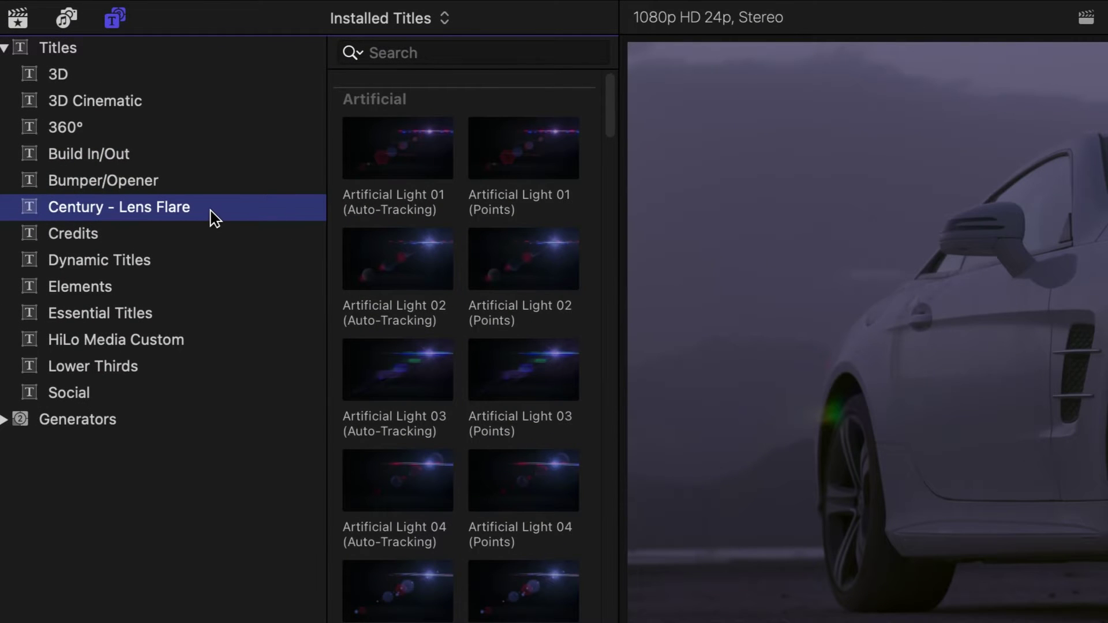
Hide the title categories, then scroll through the four-column Century Lens Flare titles and back to the top
click(113, 17)
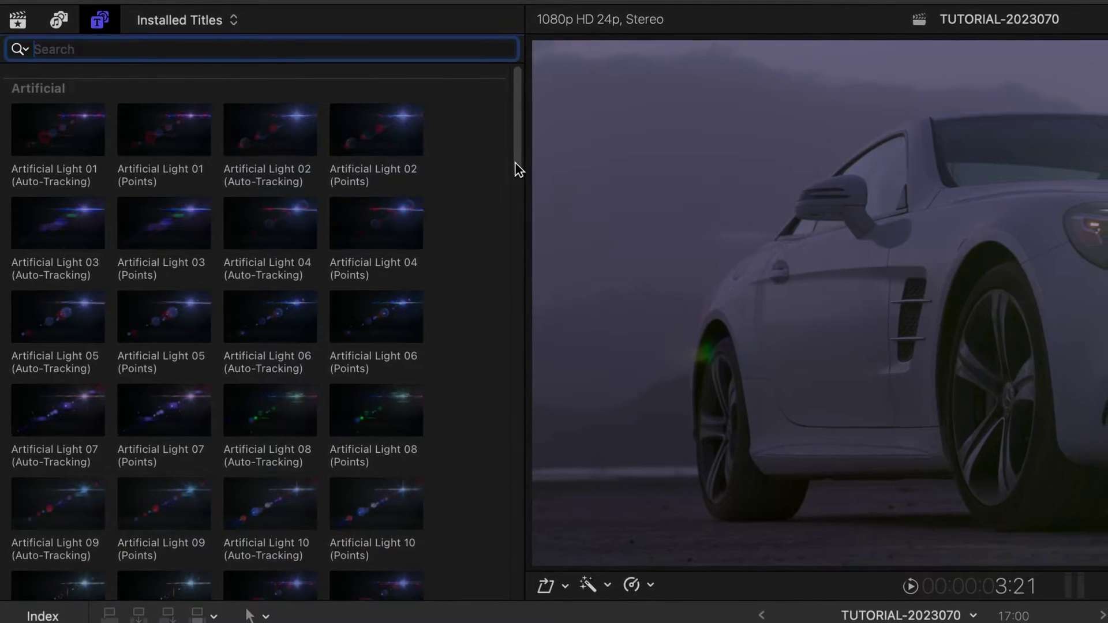
drag(516, 168, 526, 580)
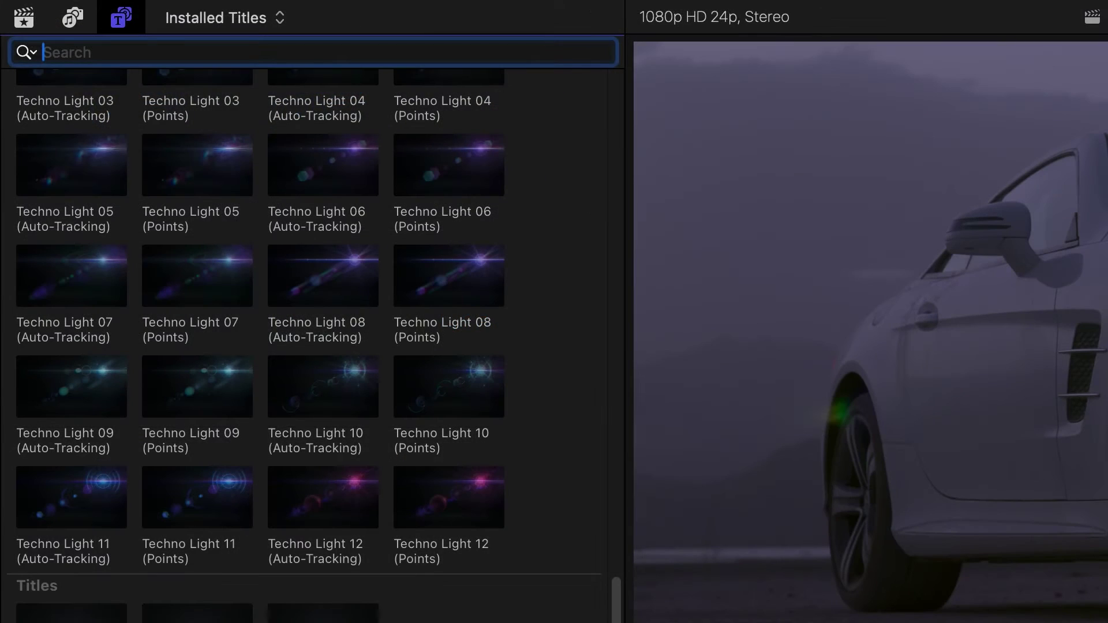
scroll(615, 620, up, 3)
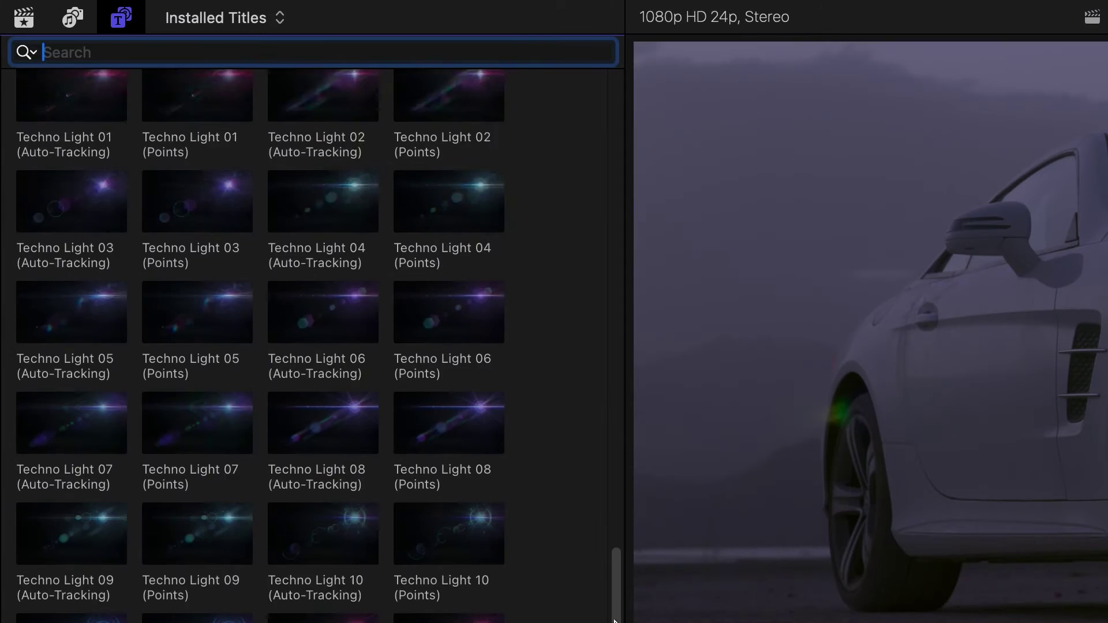
drag(615, 620, 639, 123)
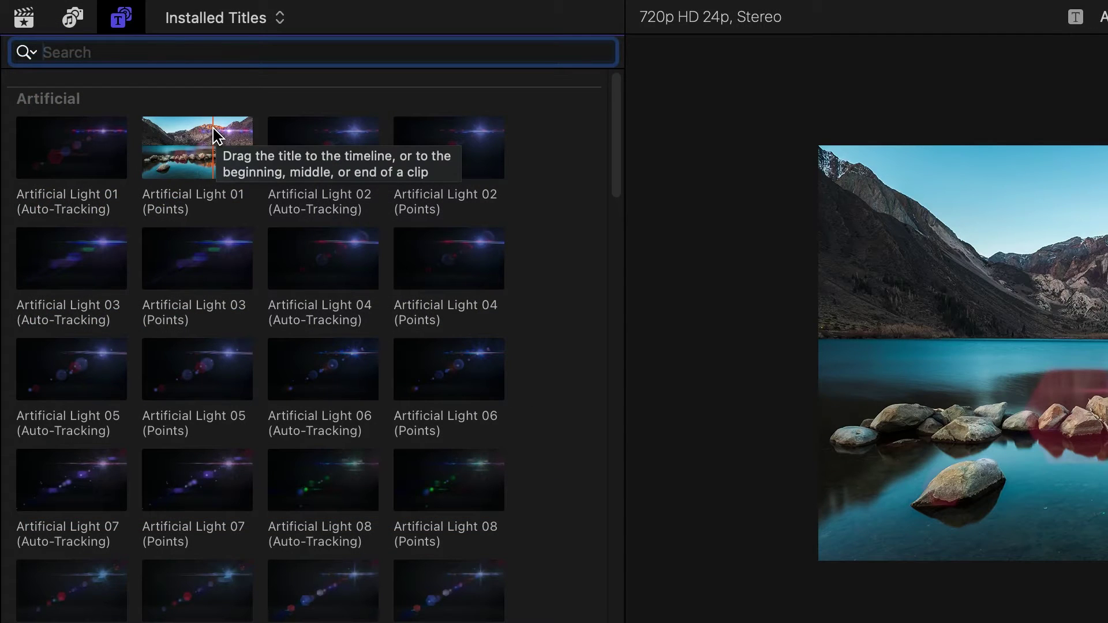
Place Artificial Light 01 (Points) above the desert car clip and trim it to the clip's end
drag(217, 136, 71, 464)
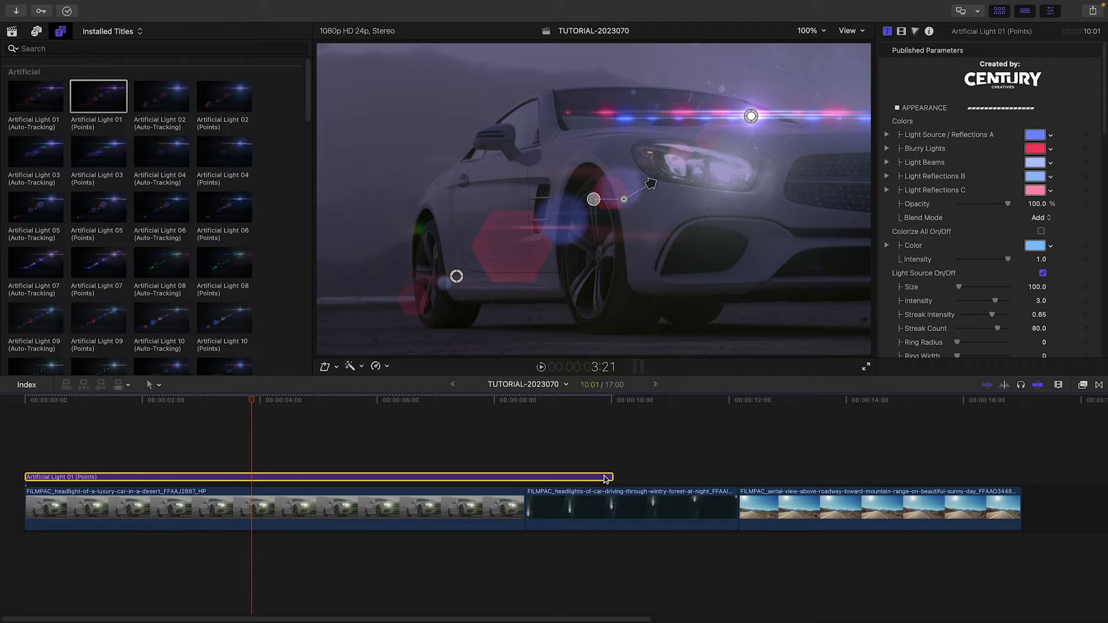
drag(610, 476, 520, 487)
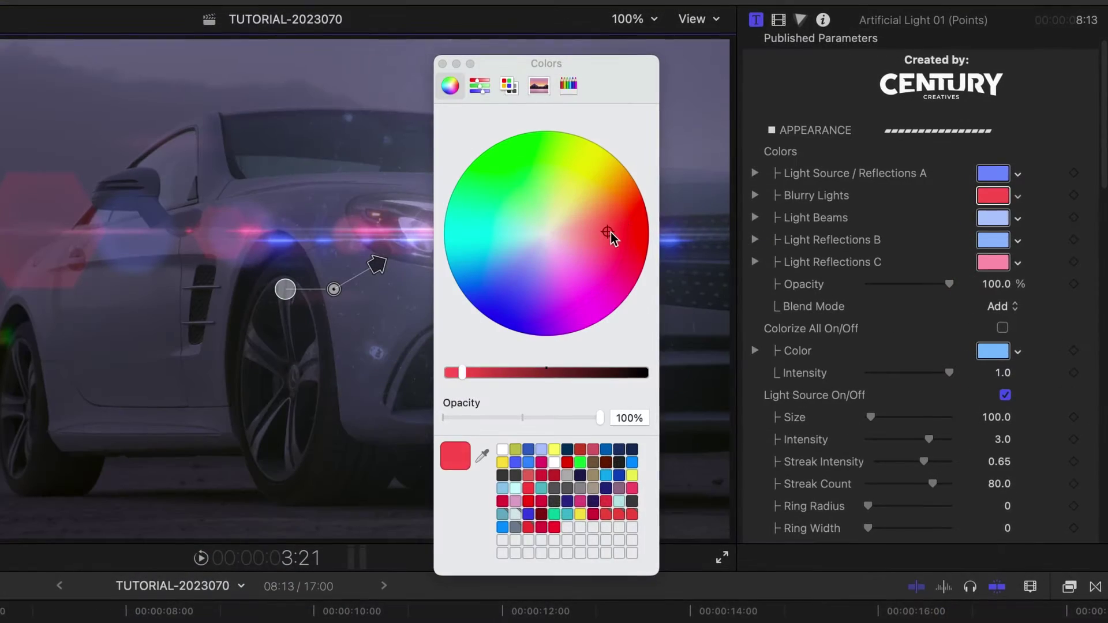
Shift the Blurry Lights colour to orange and raise its red value to 1.56
drag(606, 235, 618, 218)
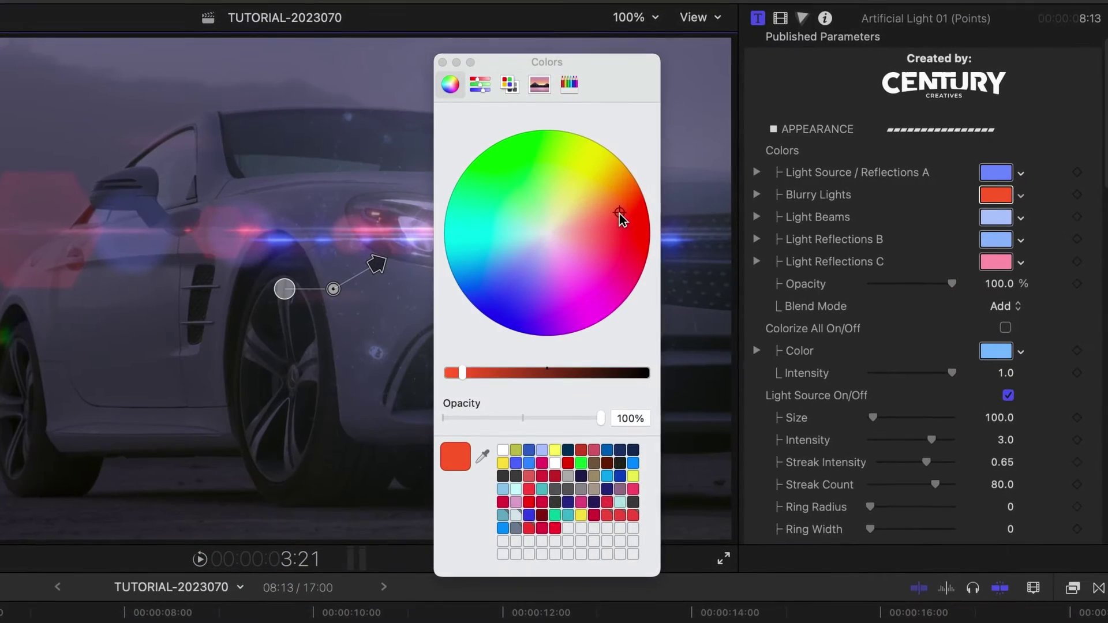
click(442, 64)
click(763, 193)
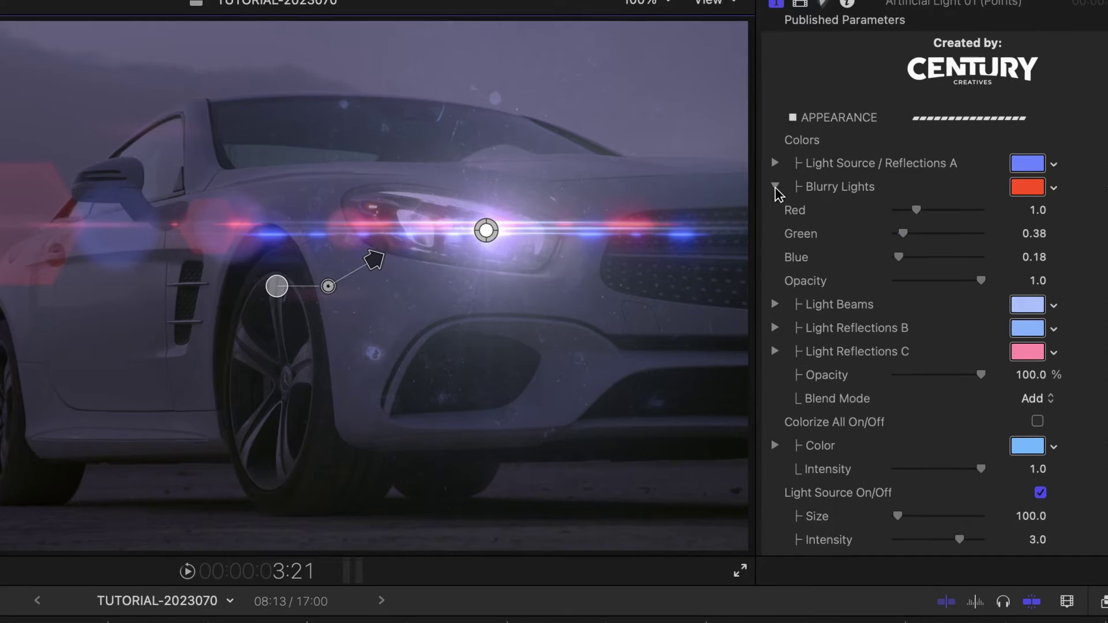
drag(930, 206, 1002, 228)
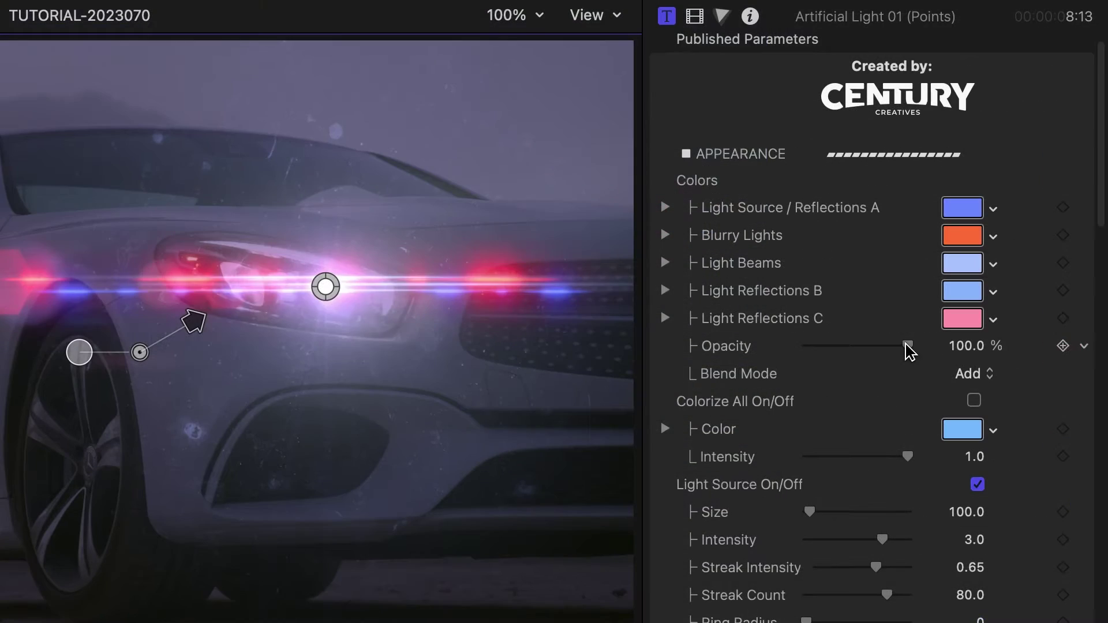
Keep flare opacity at 100%, set blend mode to Lighten, and fade out the yellow colorize
mouse_move(909, 349)
mouse_down()
mouse_move(804, 351)
mouse_move(911, 344)
mouse_up()
click(973, 381)
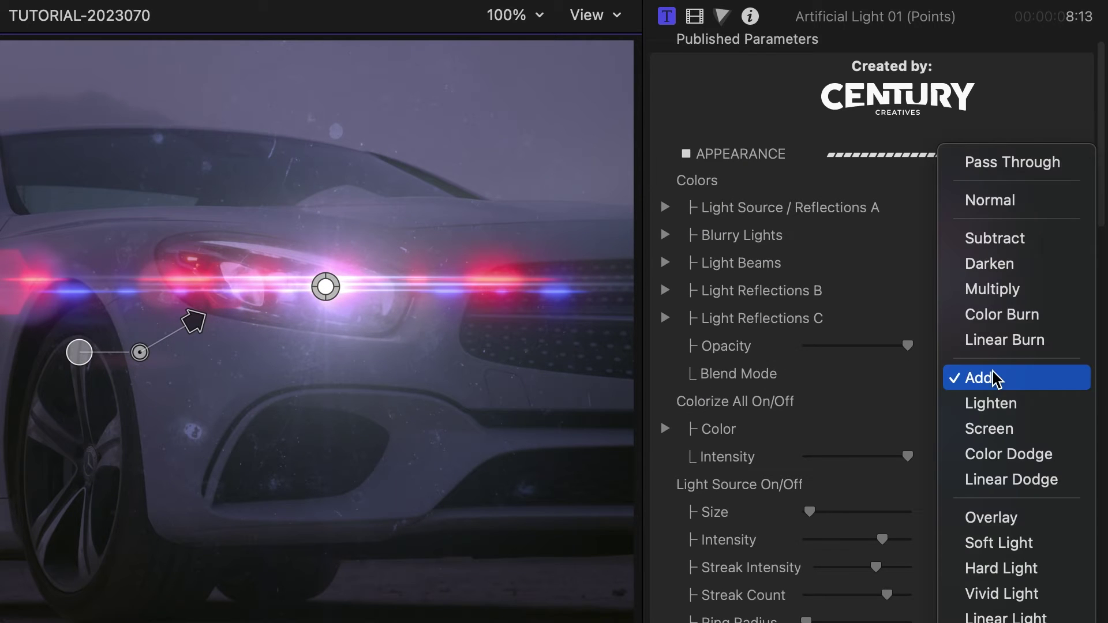
click(1012, 403)
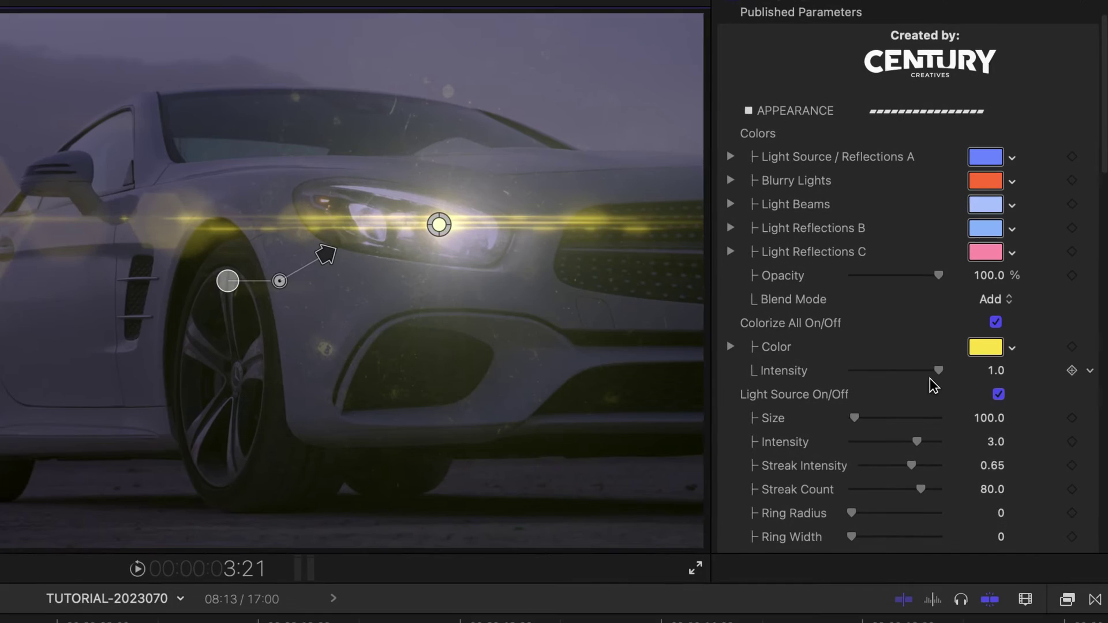
mouse_move(935, 371)
mouse_down()
mouse_move(847, 372)
mouse_move(927, 380)
mouse_move(931, 370)
mouse_up()
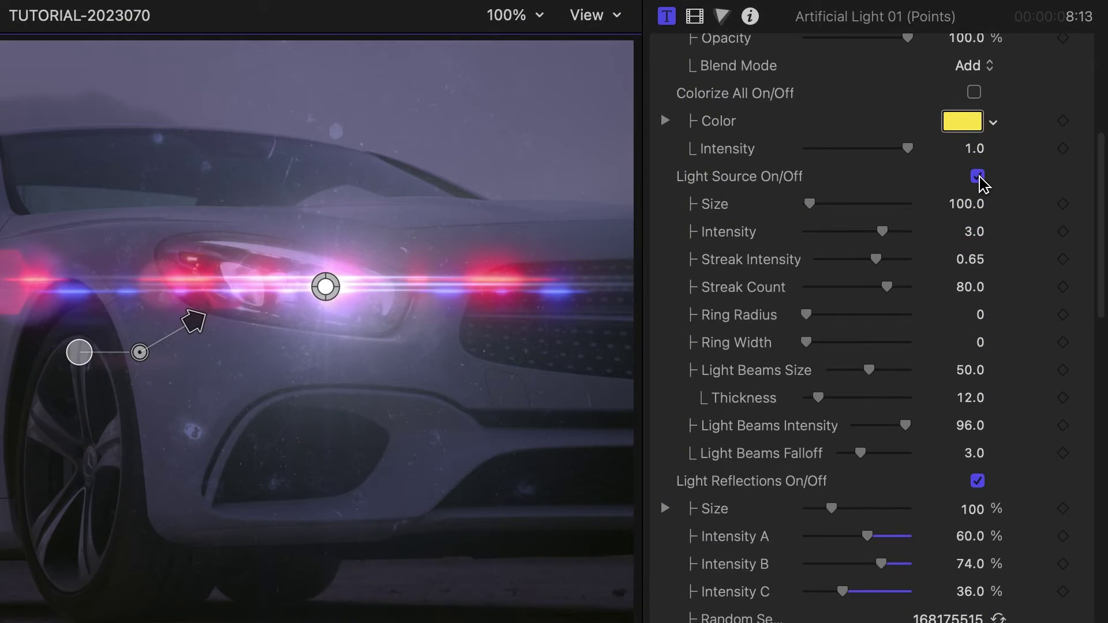
Test the flare's central light source, leaving it on with size 100 and intensity 3
click(977, 176)
click(977, 176)
mouse_move(816, 207)
mouse_down()
mouse_move(885, 208)
mouse_move(810, 205)
mouse_up()
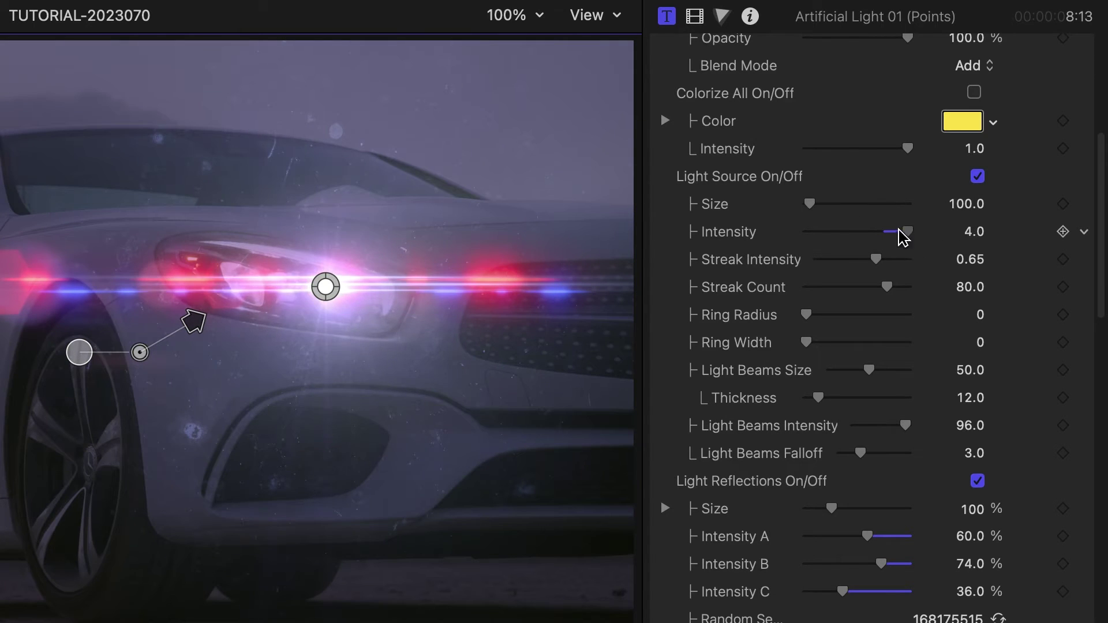
drag(902, 236, 773, 261)
Set streak intensity 0.6, streak count 51, ring radius 0.93, maximum ring width, and beam size 100
drag(979, 249, 959, 252)
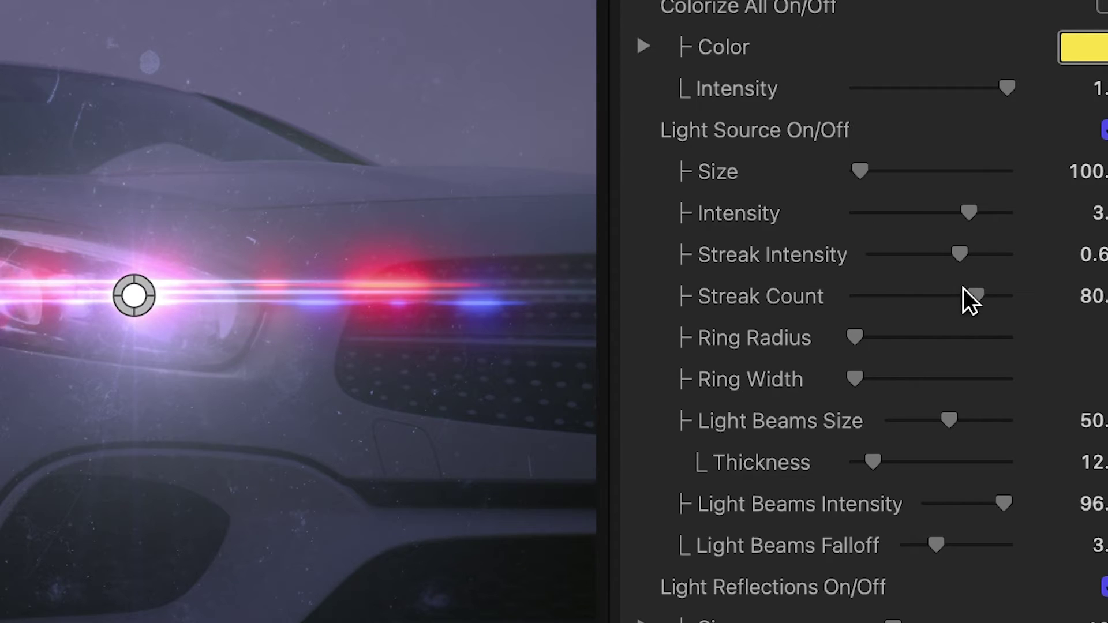
drag(978, 298, 765, 303)
drag(1007, 296, 932, 296)
drag(855, 338, 997, 338)
drag(854, 379, 1044, 383)
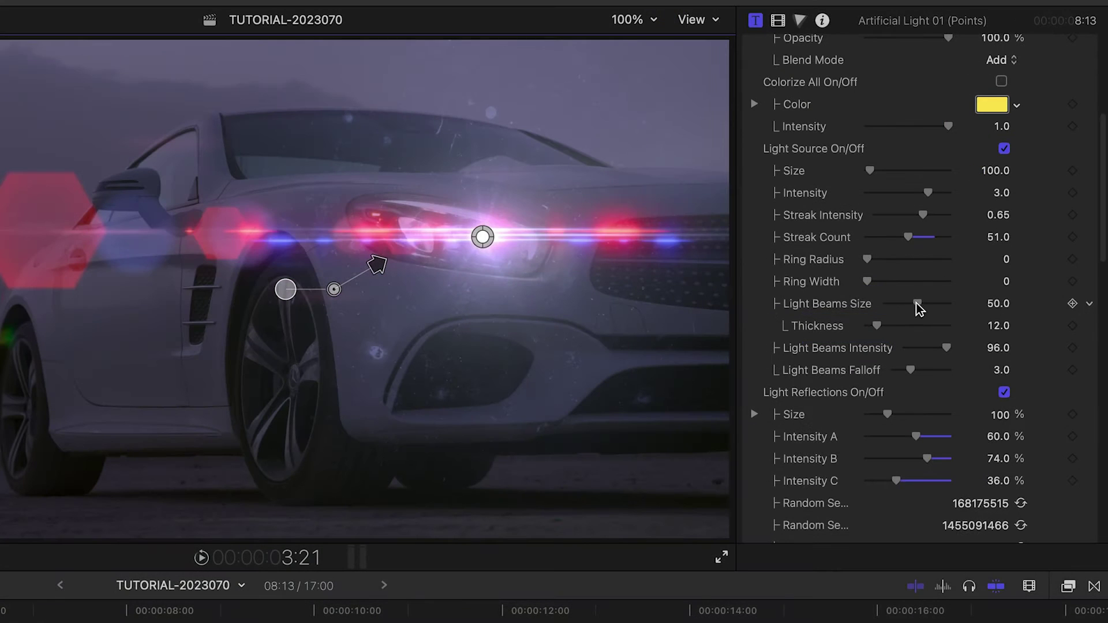
drag(917, 303, 975, 306)
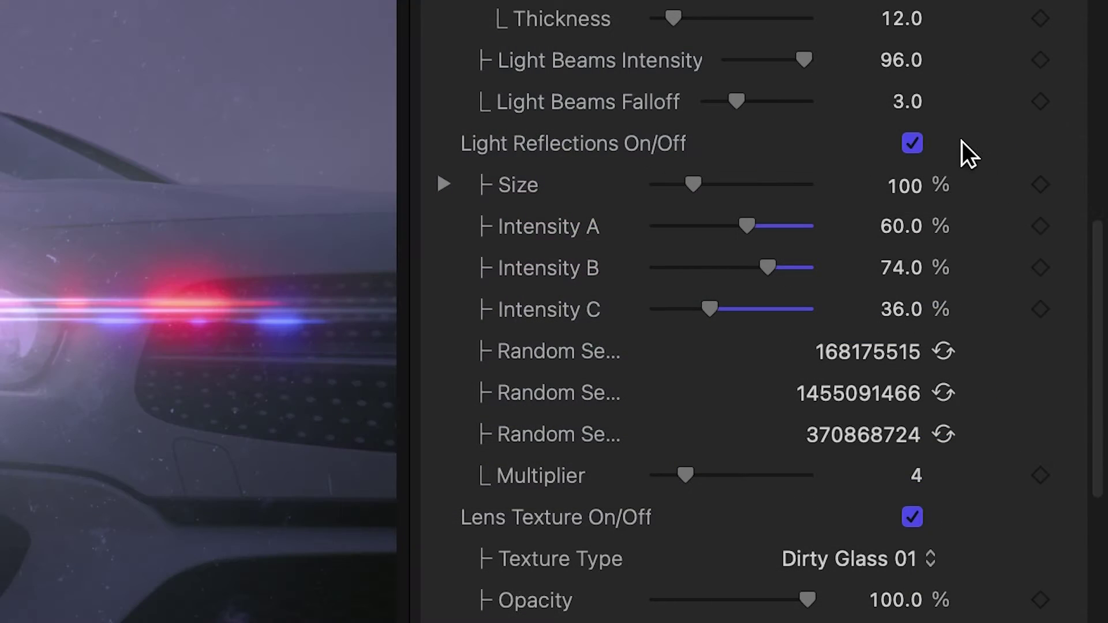
Keep light reflections on at 67% size with a multiplier of 4
click(918, 144)
click(916, 143)
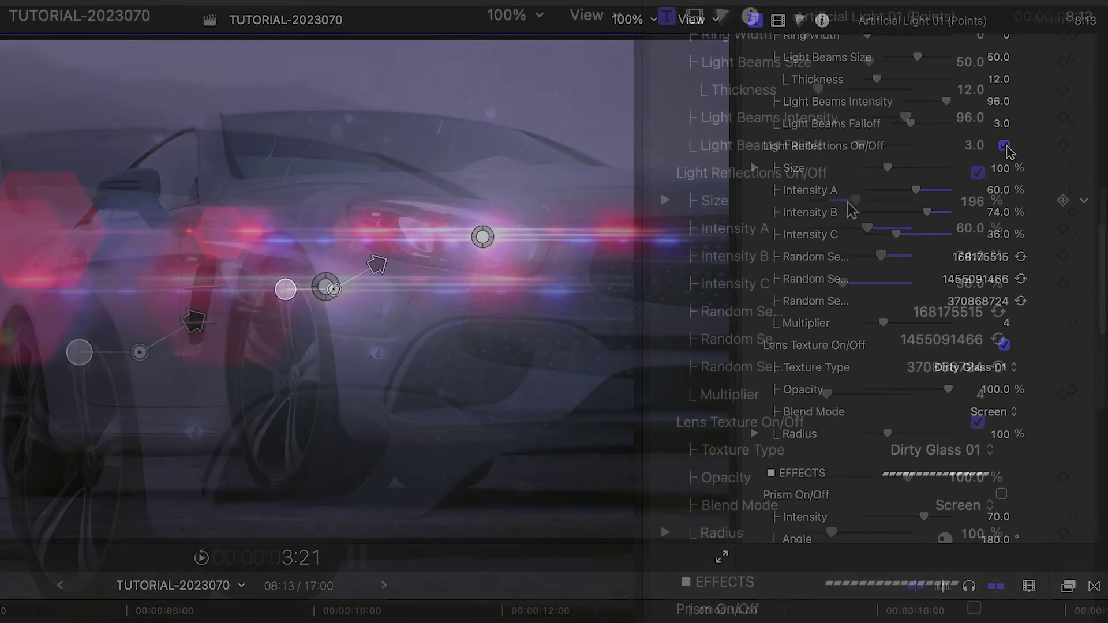
drag(887, 168, 889, 168)
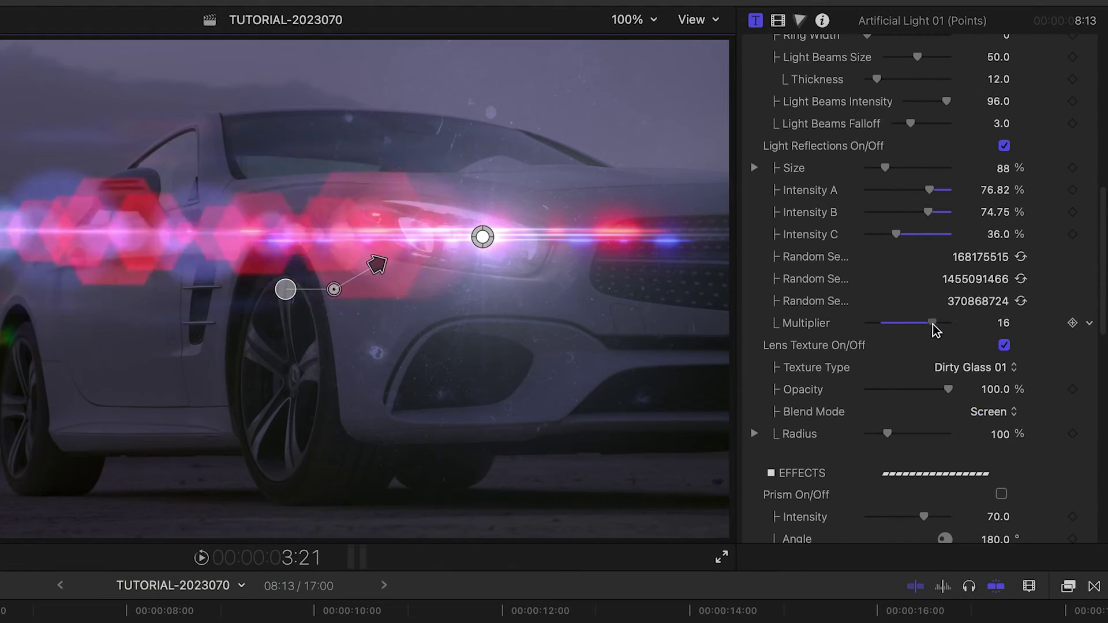
drag(937, 329, 884, 333)
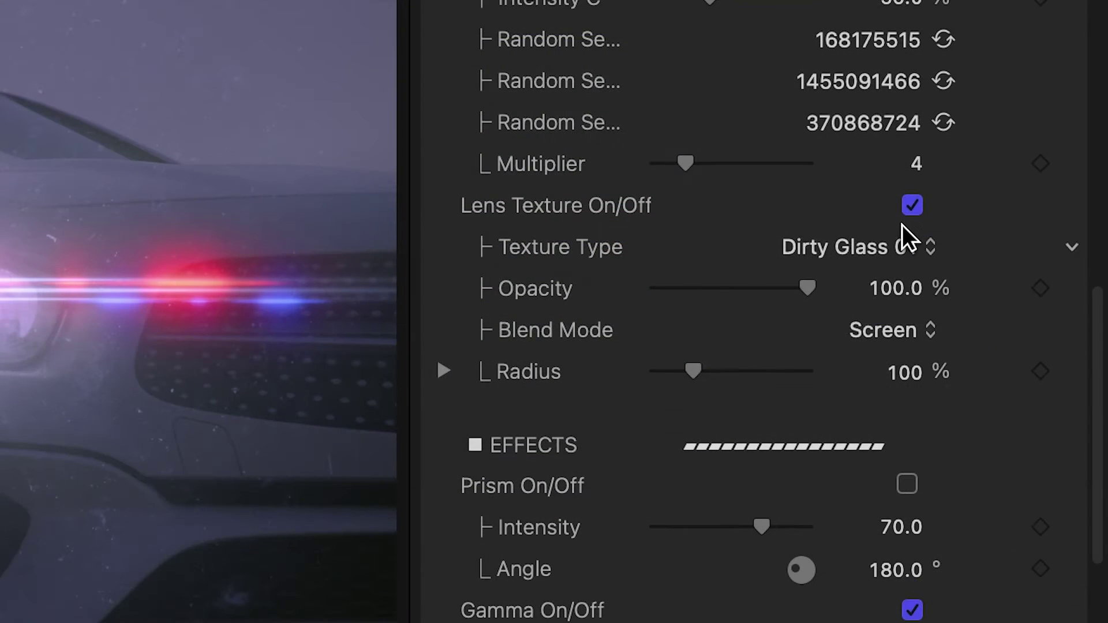
Apply a Dirty Glass lens texture at 100% opacity and lower the gamma amount to 0.9
click(1000, 362)
click(927, 289)
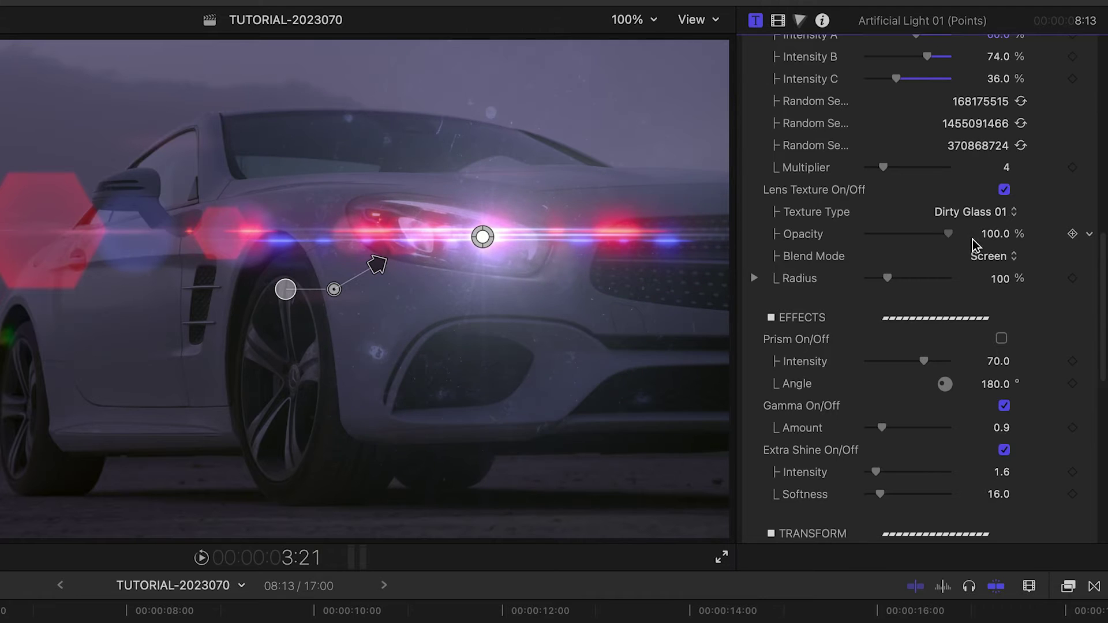
drag(867, 233, 951, 234)
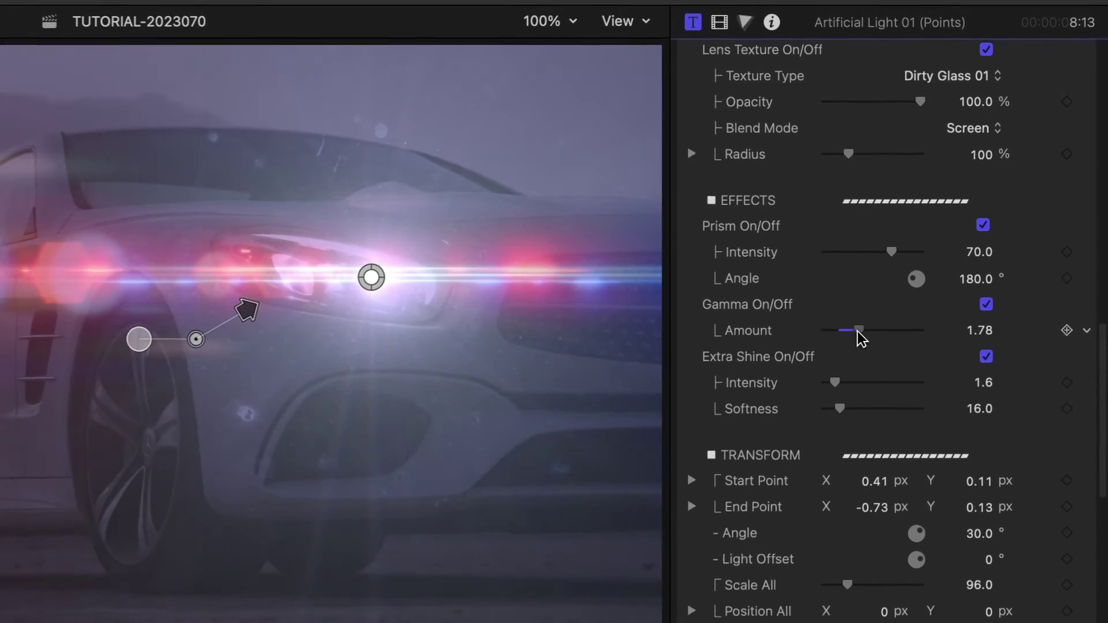
drag(835, 382, 888, 343)
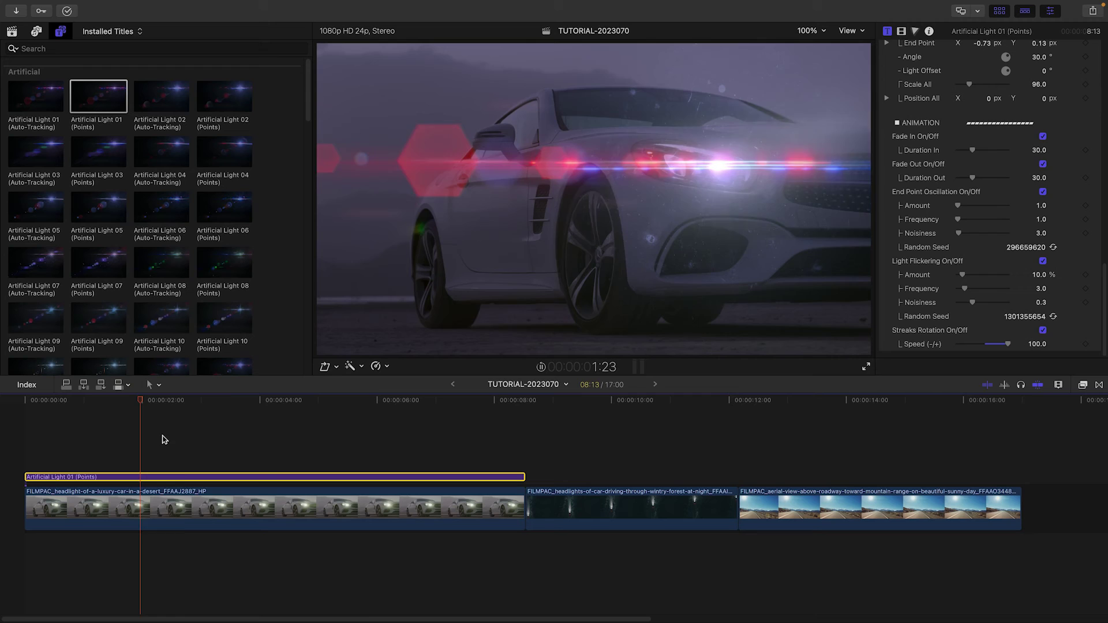
Stop playback, set streak intensity to 1.0, and move the playhead to 9:06 in the forest road clip
key(space)
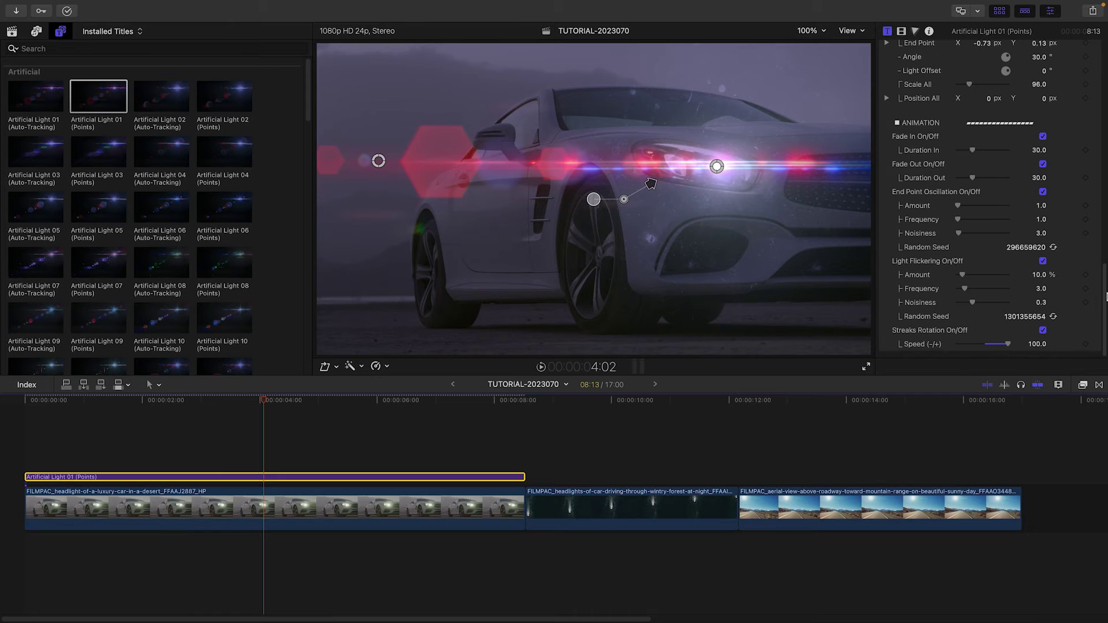
drag(1104, 295, 1106, 122)
drag(994, 166, 1011, 165)
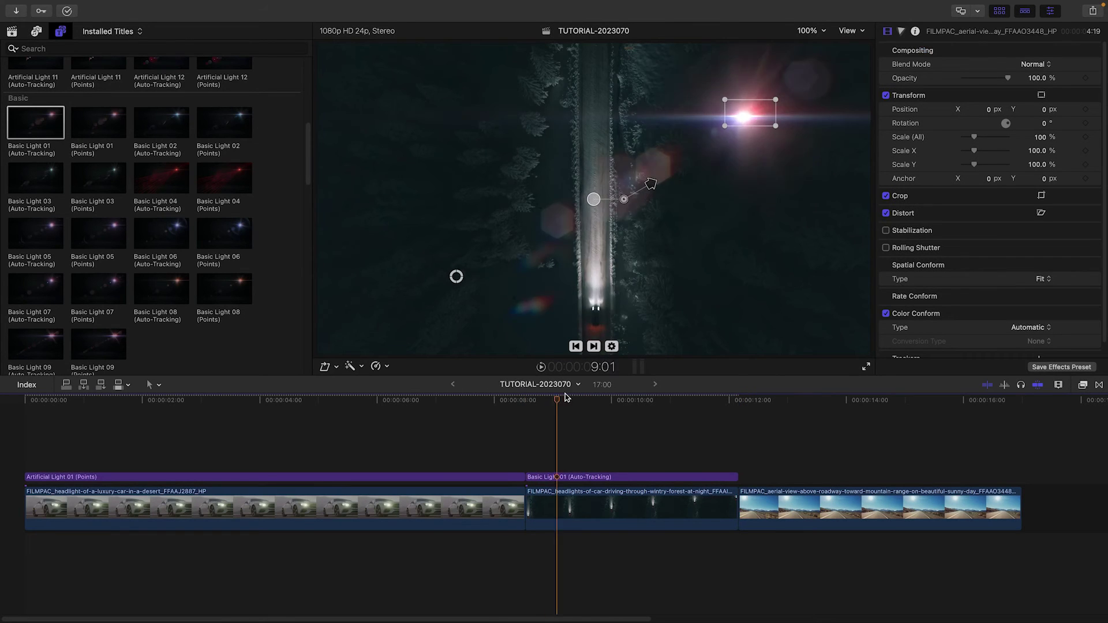
mouse_move(565, 397)
mouse_down()
mouse_move(635, 404)
mouse_move(560, 407)
mouse_move(577, 410)
mouse_move(567, 414)
mouse_up()
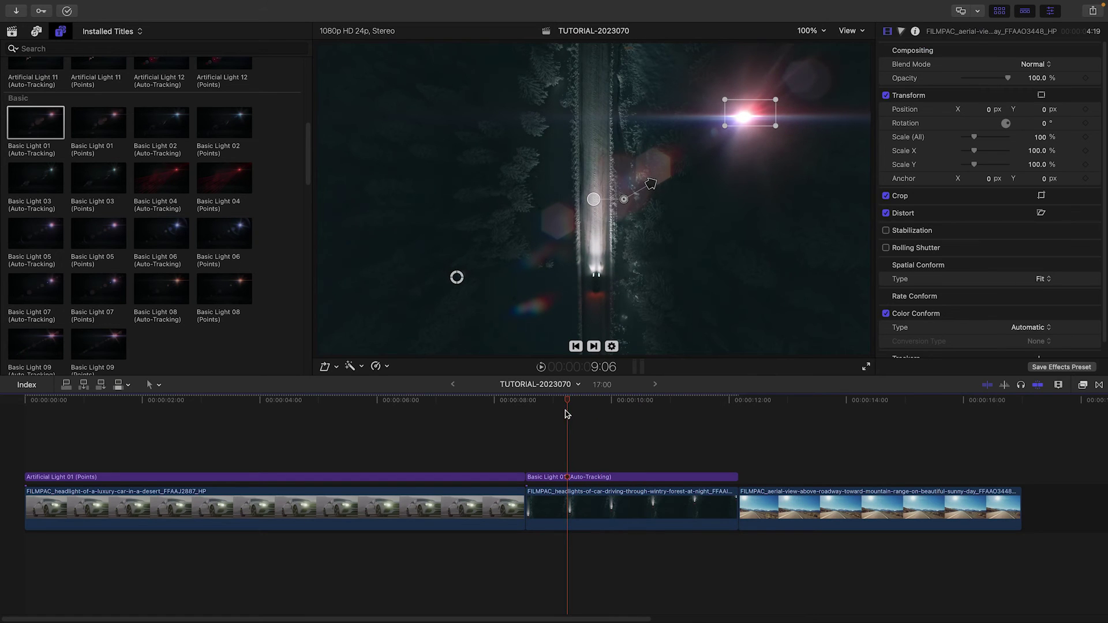
Track the car's headlights forward with the Basic Light 01 title and attach the flare to the track
click(601, 477)
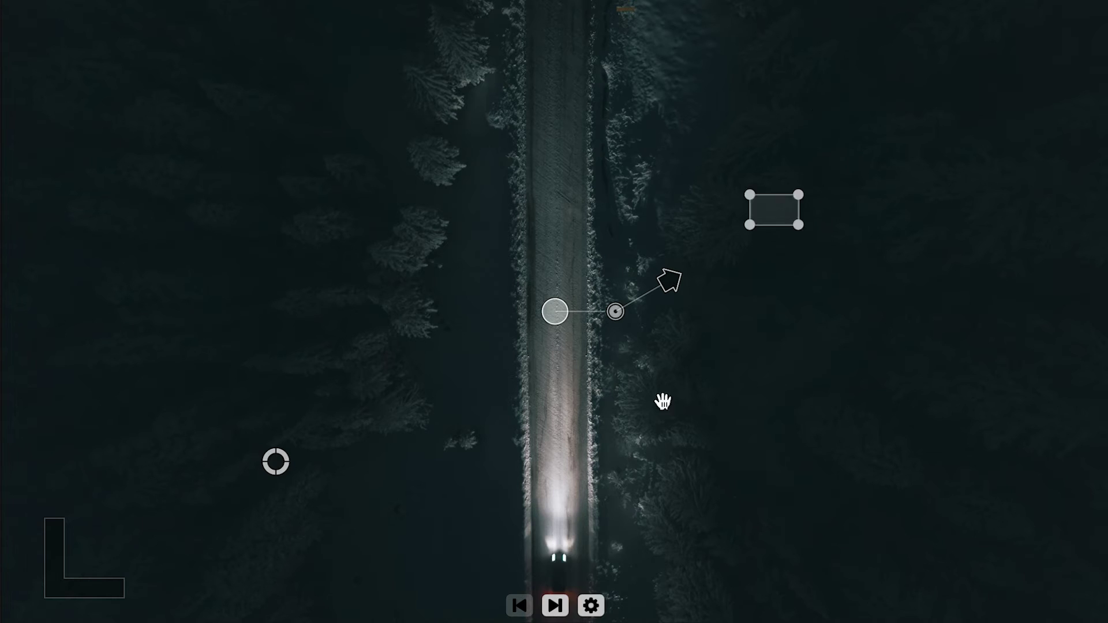
drag(704, 149, 601, 325)
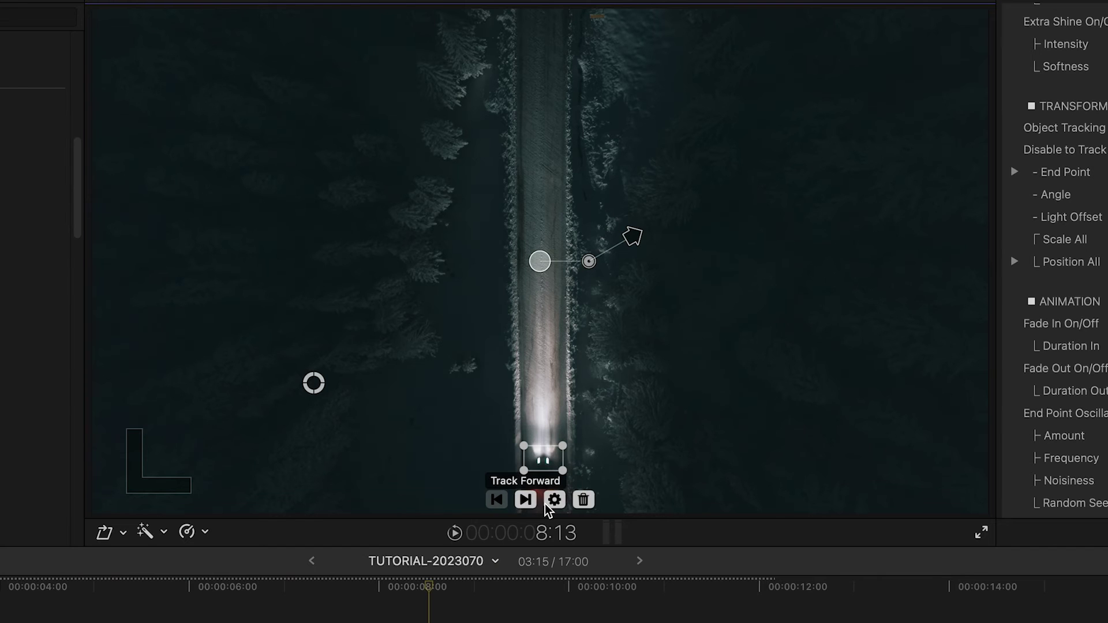
click(541, 500)
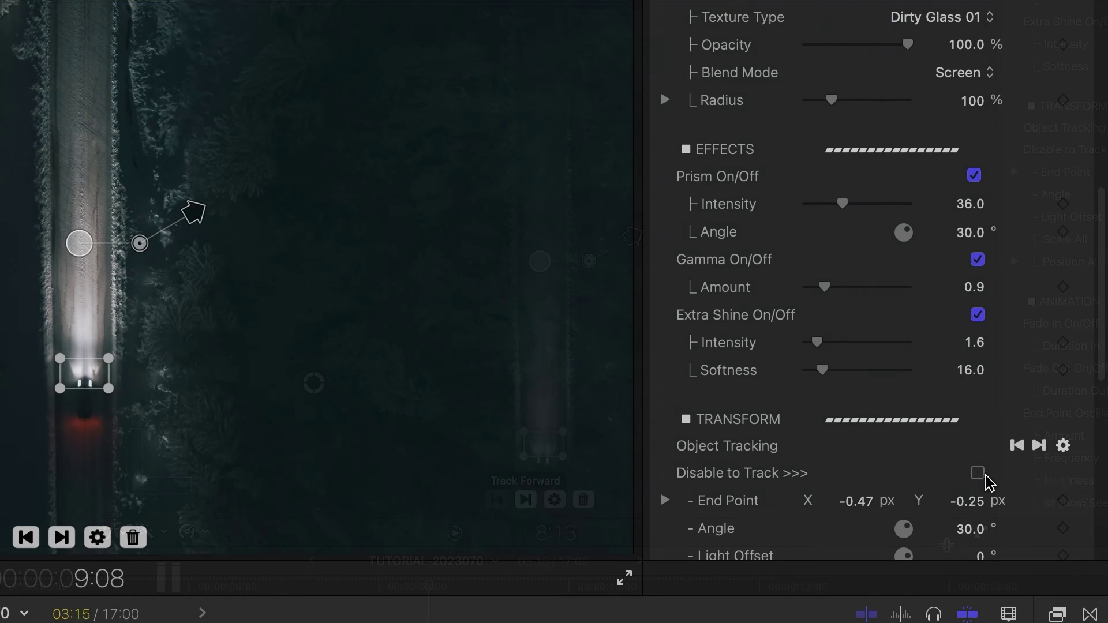
click(978, 473)
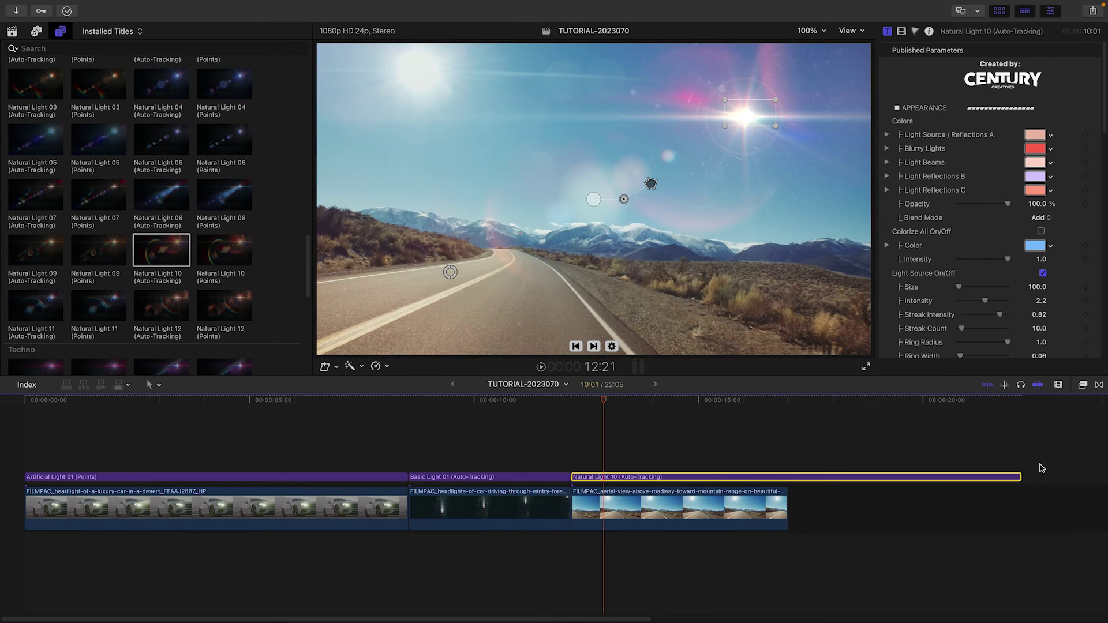
Trim Natural Light 10 to the clip end, put its flare on the sun, and set light source size 611
drag(1019, 477, 787, 477)
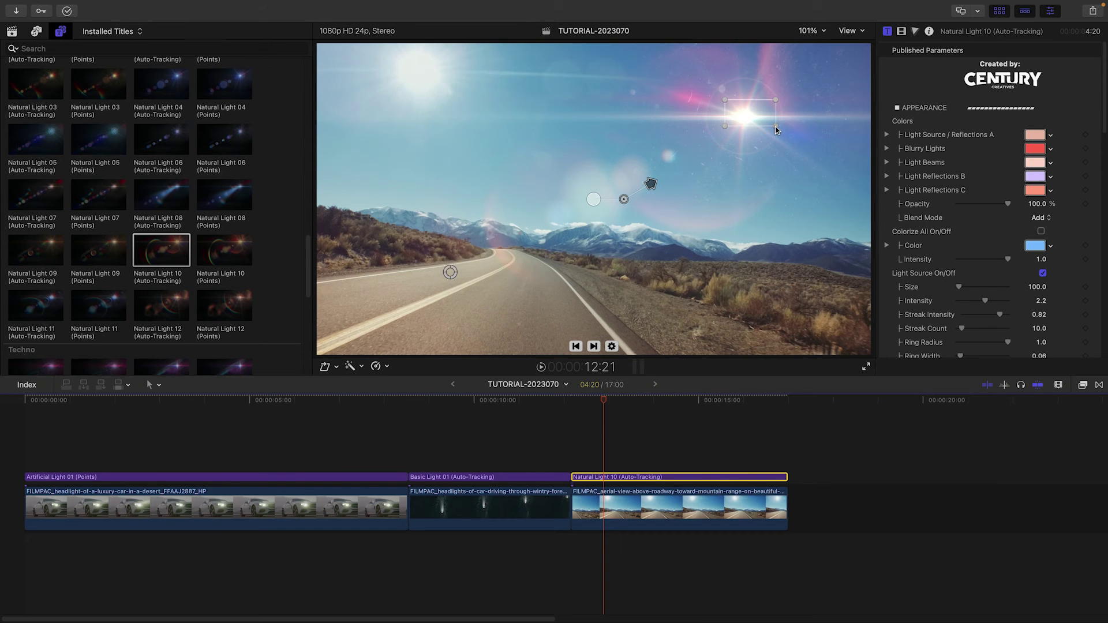
drag(751, 124, 442, 86)
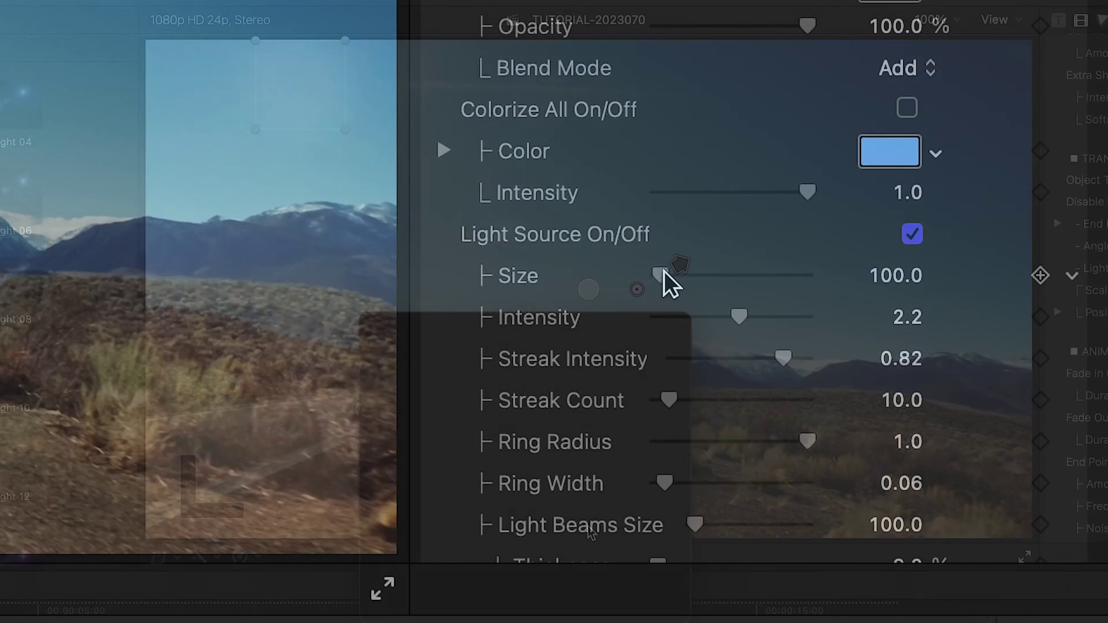
drag(664, 272, 691, 278)
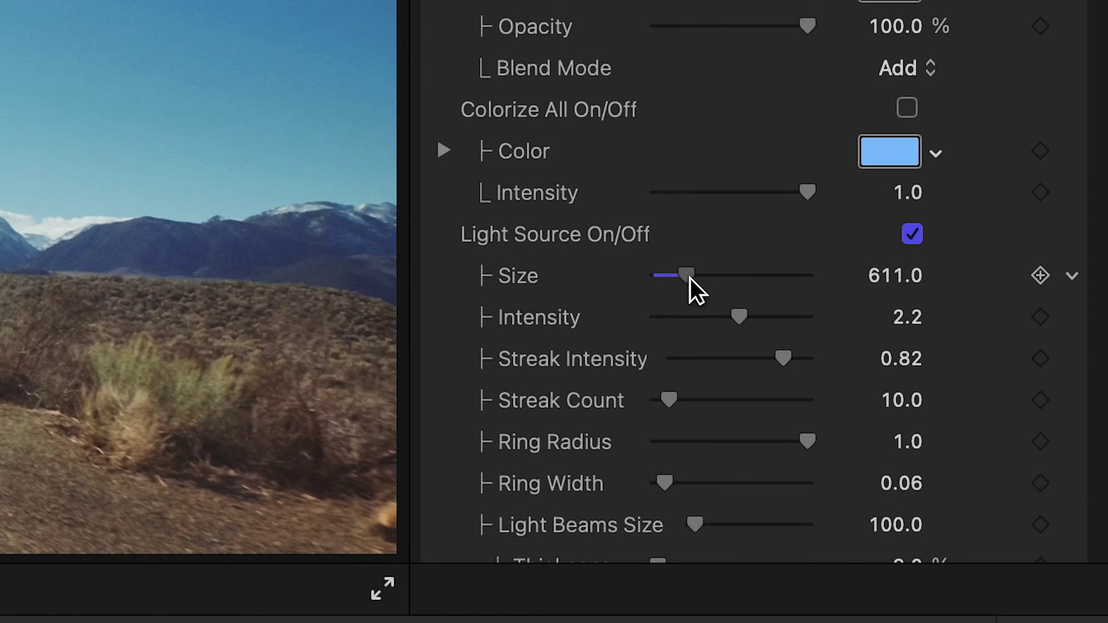